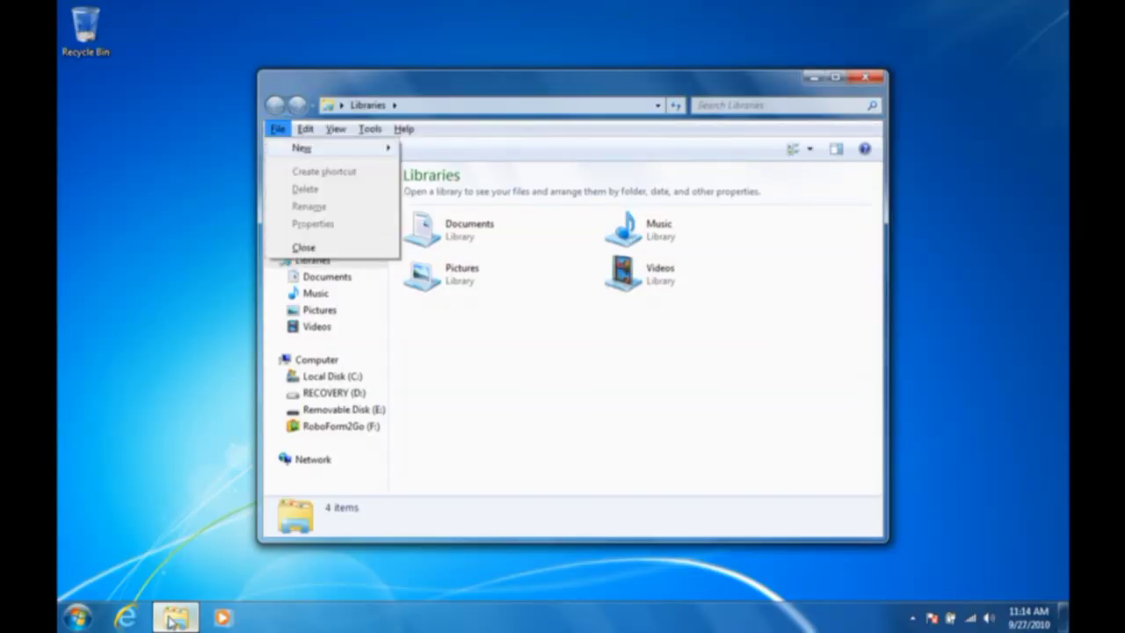
- Open the Folder Options dialog from the Libraries window and show its view settings
key(Right)
key(Right)
key(Right)
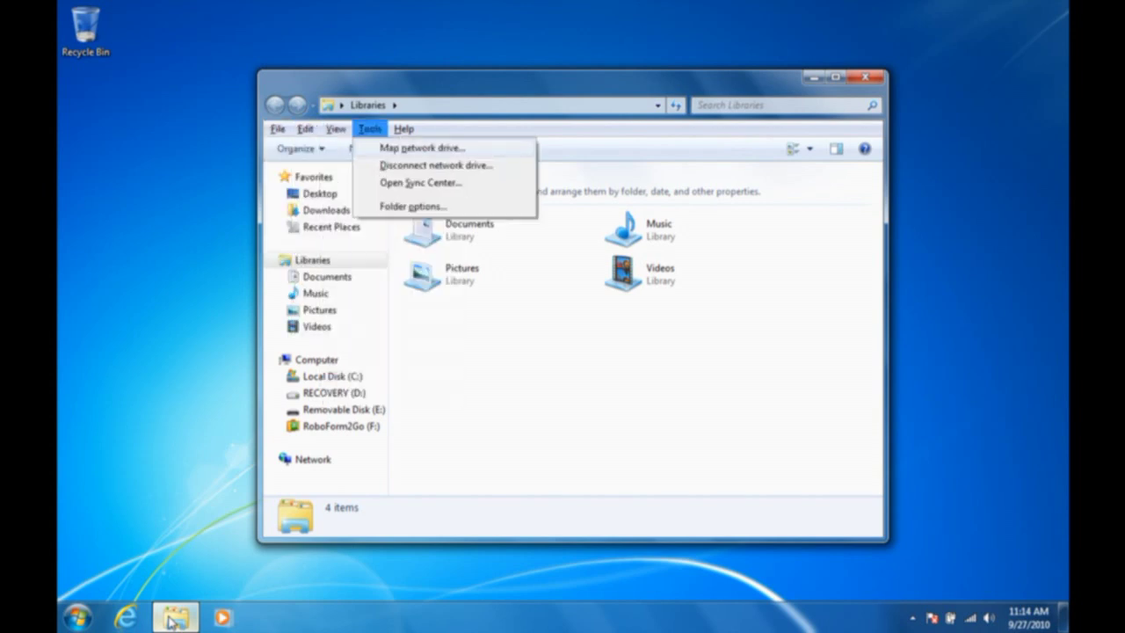
key(Down)
key(Down)
key(Down)
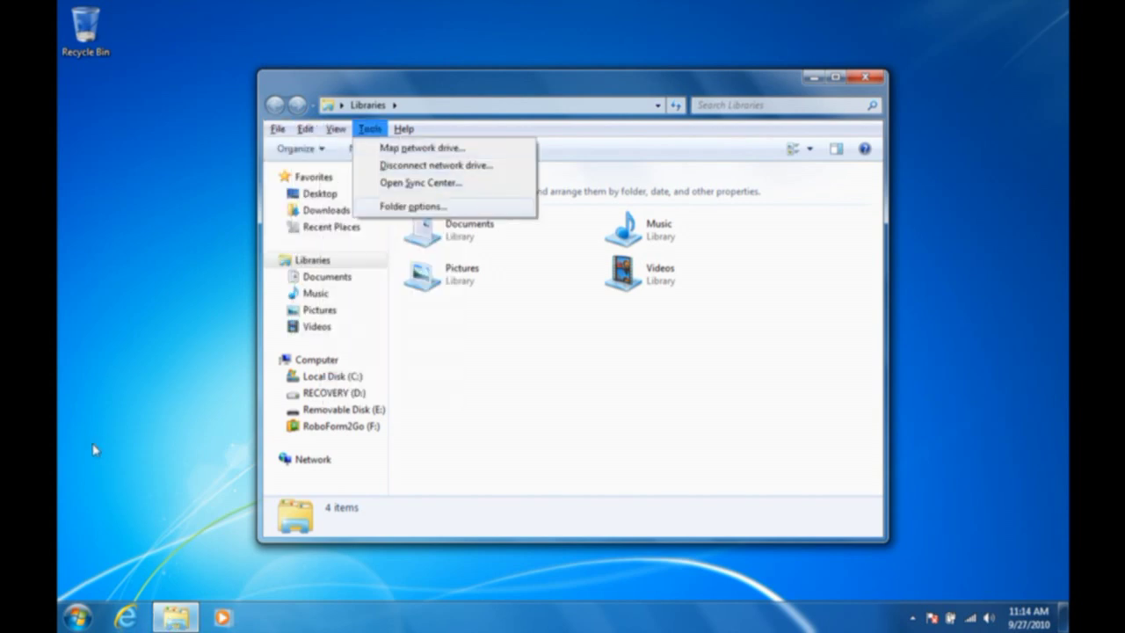
click(378, 208)
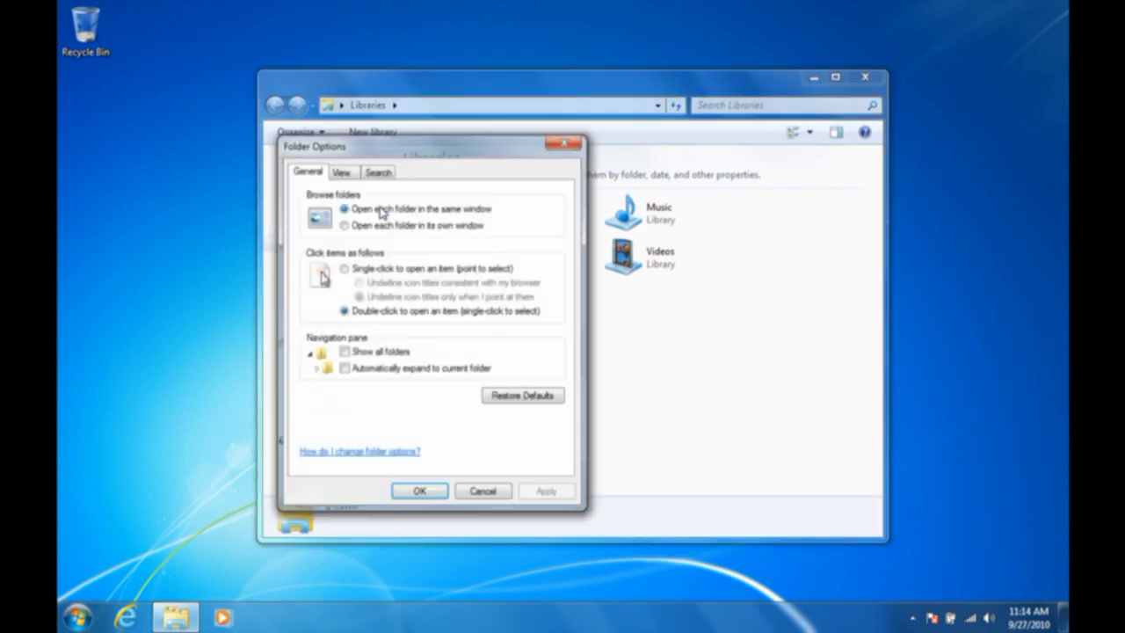
click(343, 172)
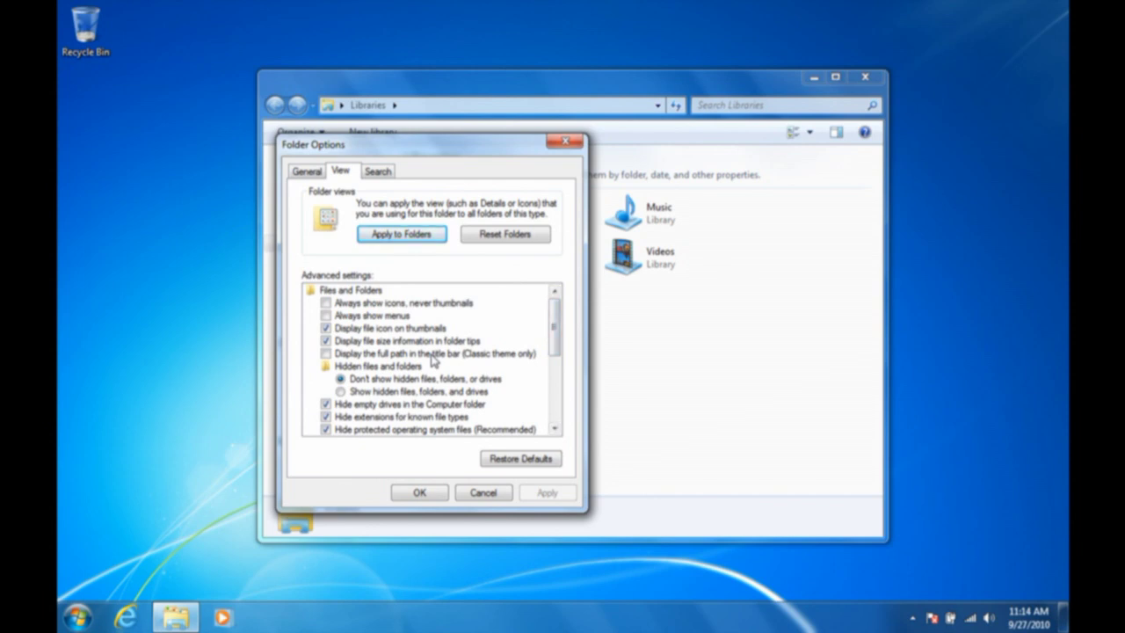
- Show hidden files, folders, and drives, stop hiding extensions for known file types, and apply the settings
click(341, 393)
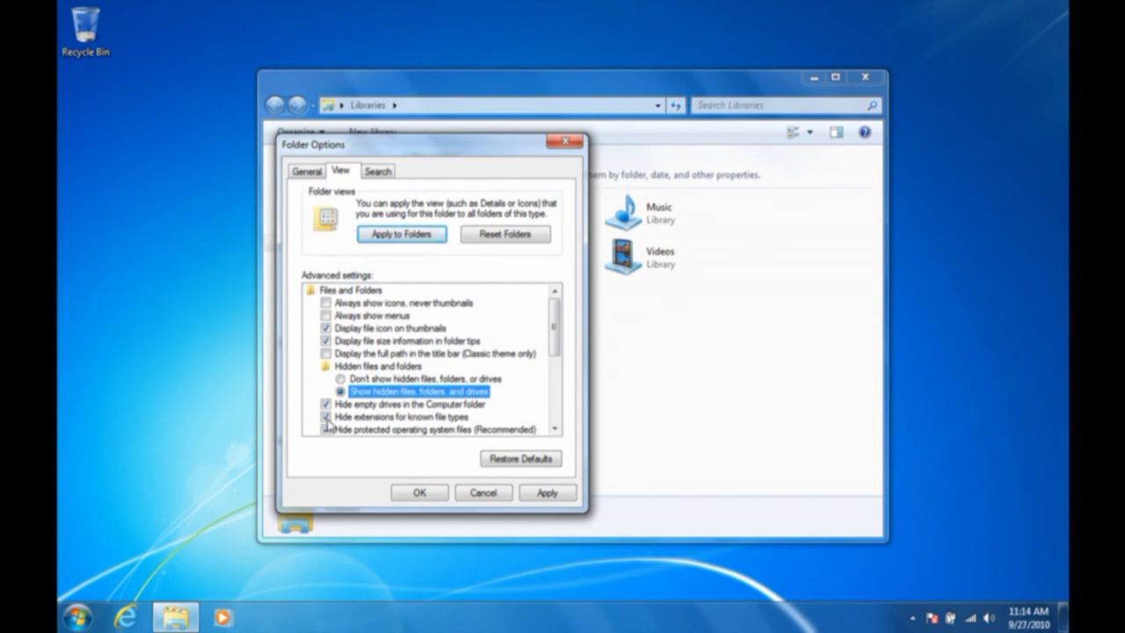
click(326, 418)
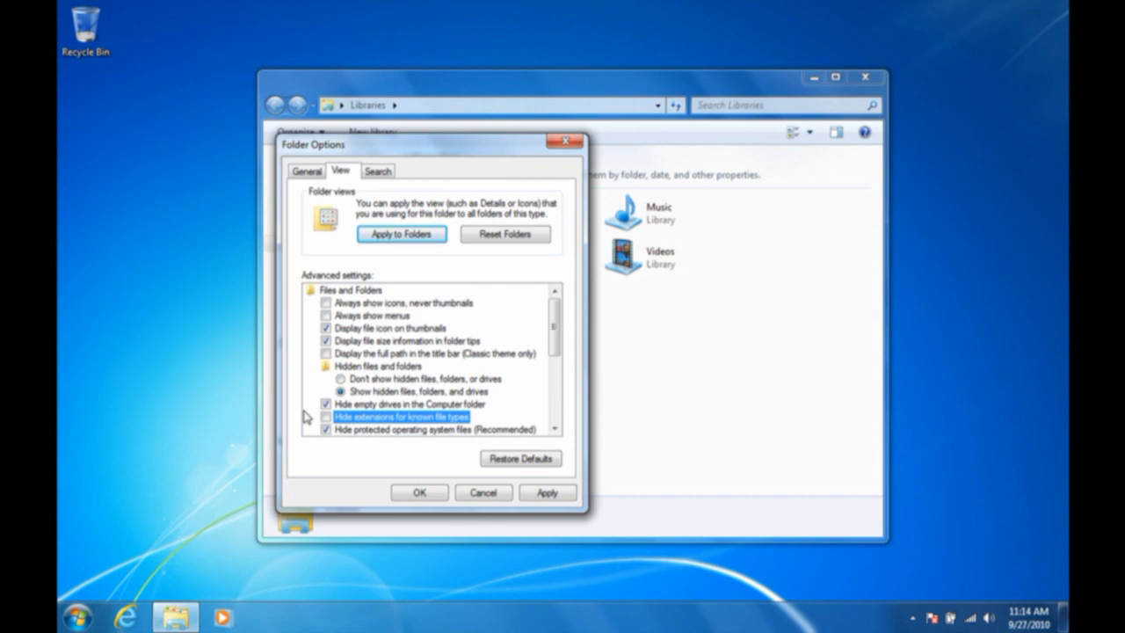
click(526, 492)
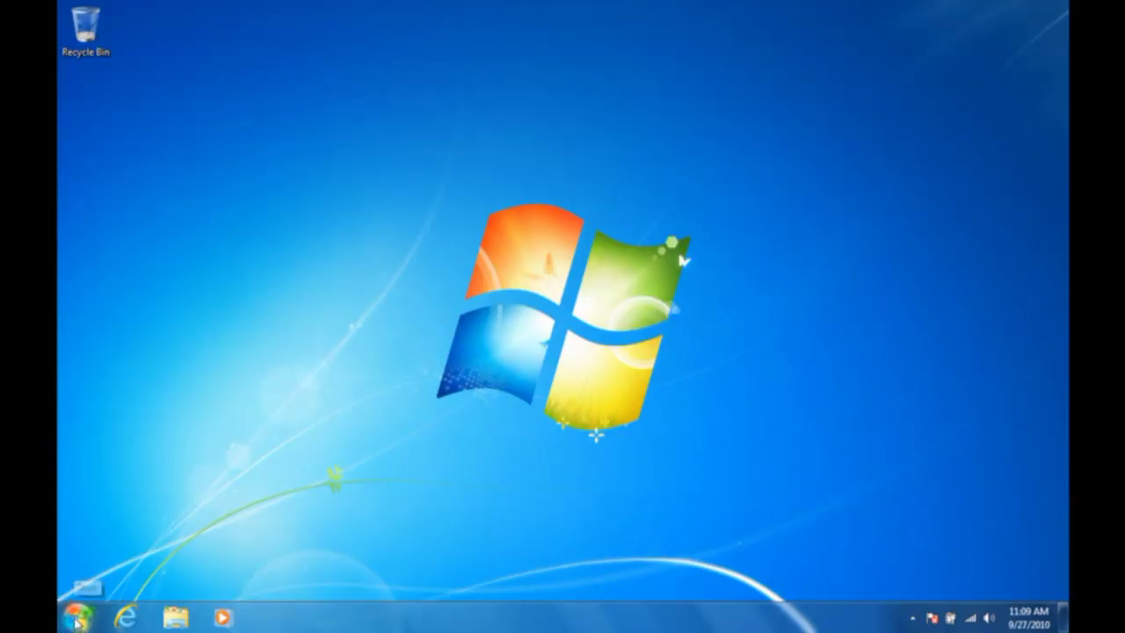
- Launch Notepad from the Accessories programs as administrator
click(78, 618)
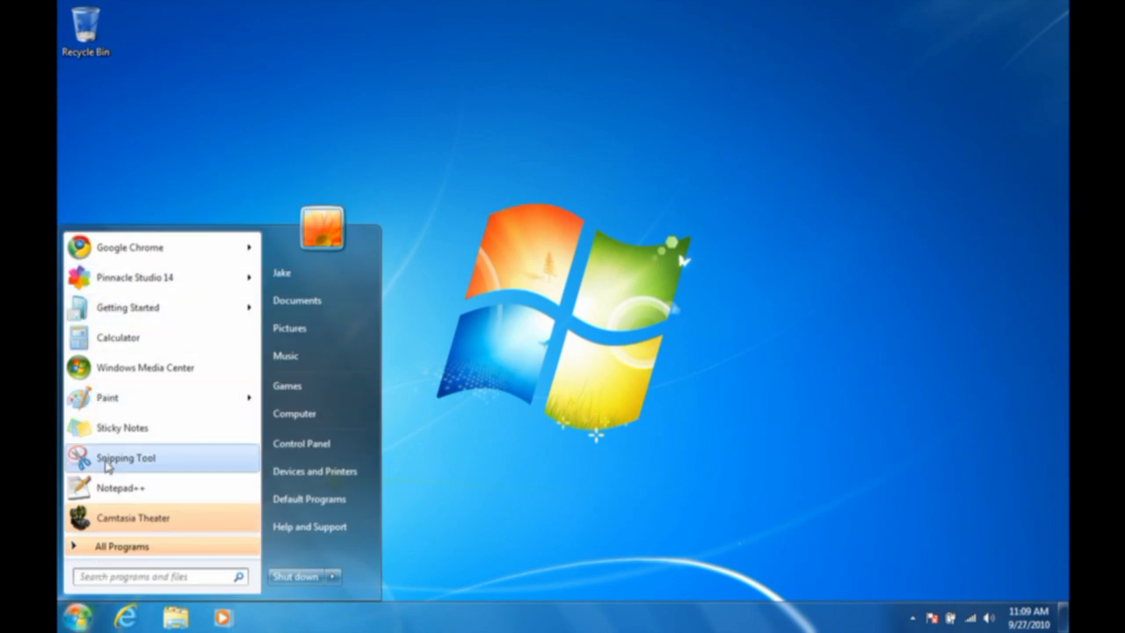
click(109, 552)
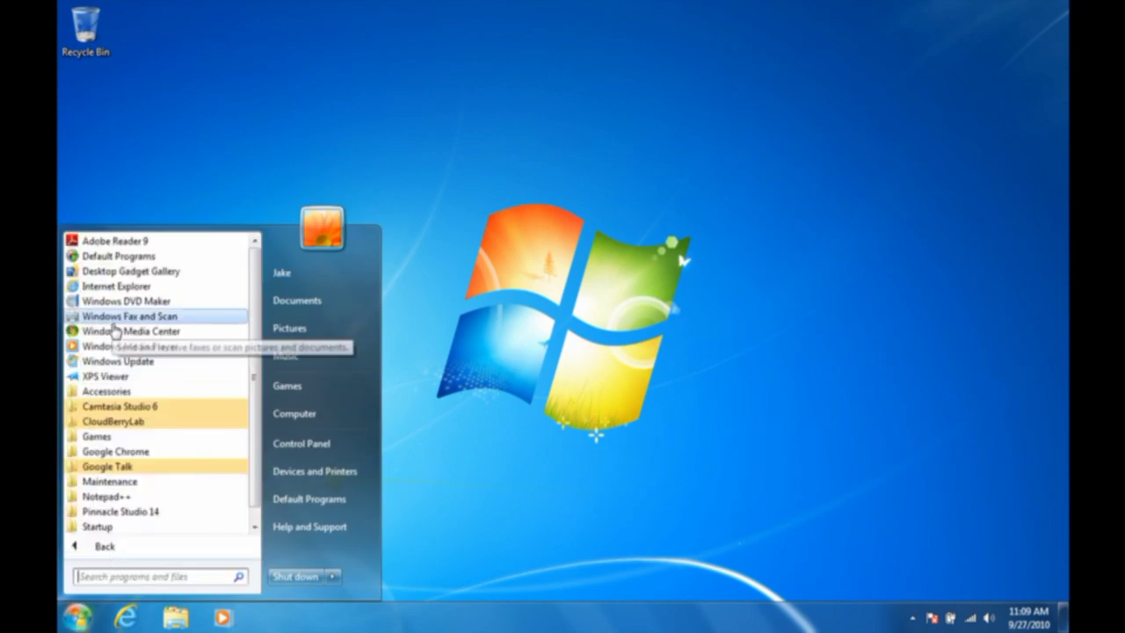
click(107, 391)
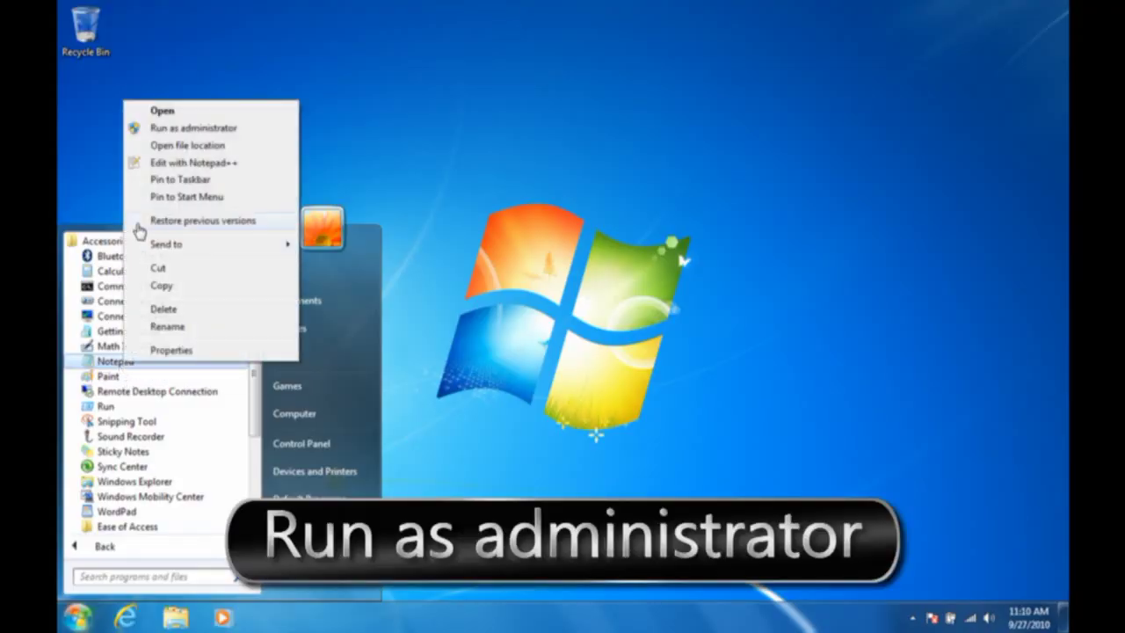
click(151, 133)
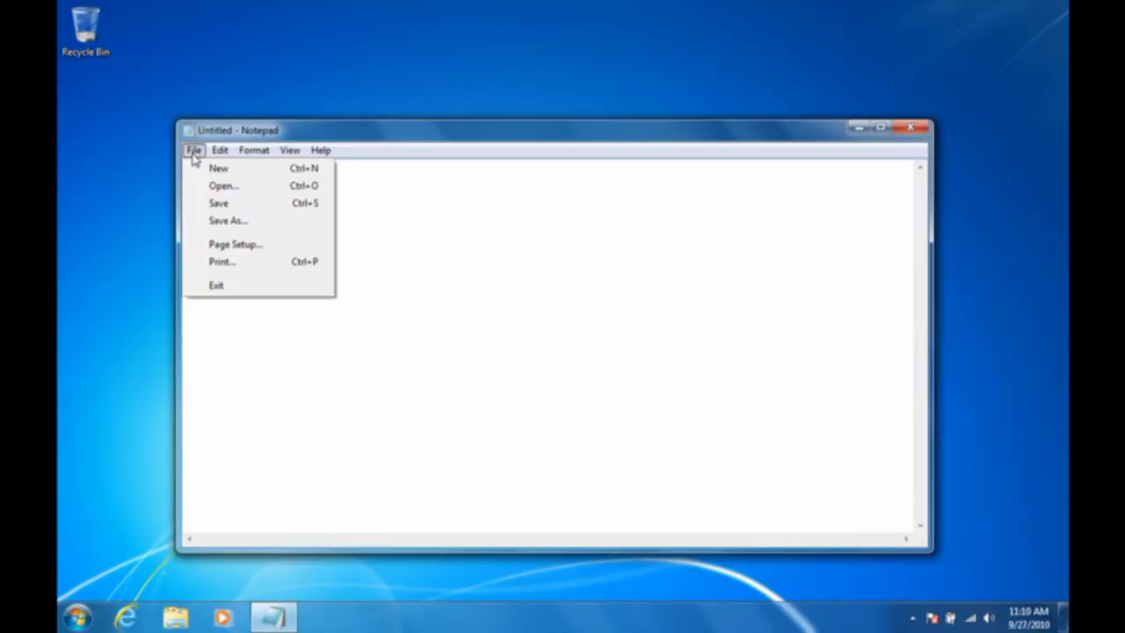
- Open lmhosts.sam from the Windows\System32\drivers\etc folder, listing all file types to reach it
click(195, 187)
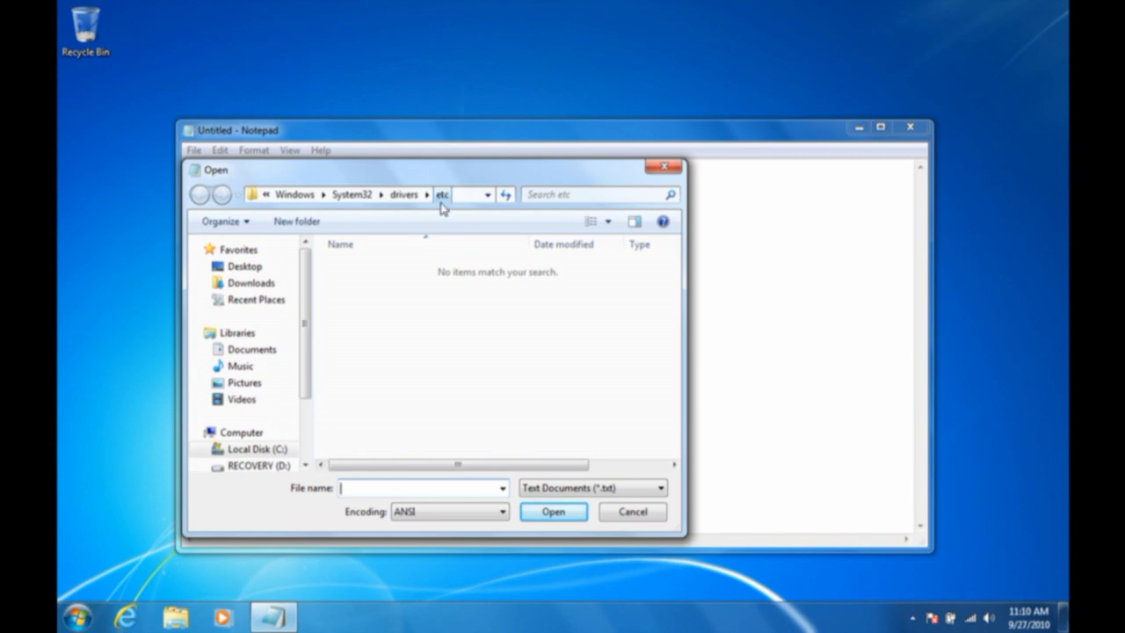
click(550, 490)
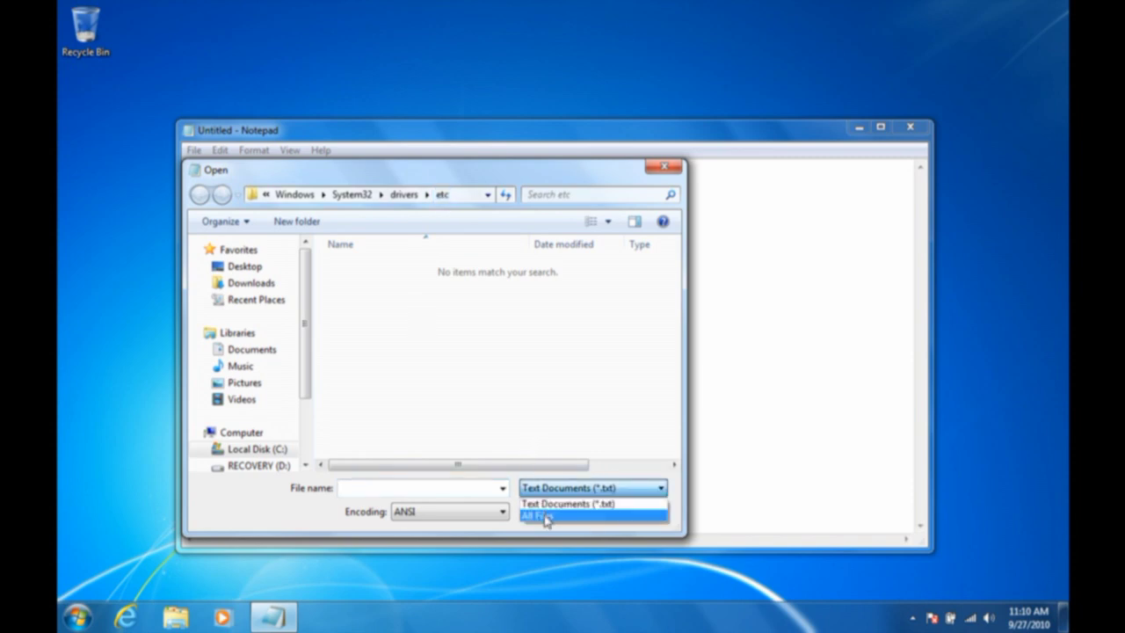
click(545, 516)
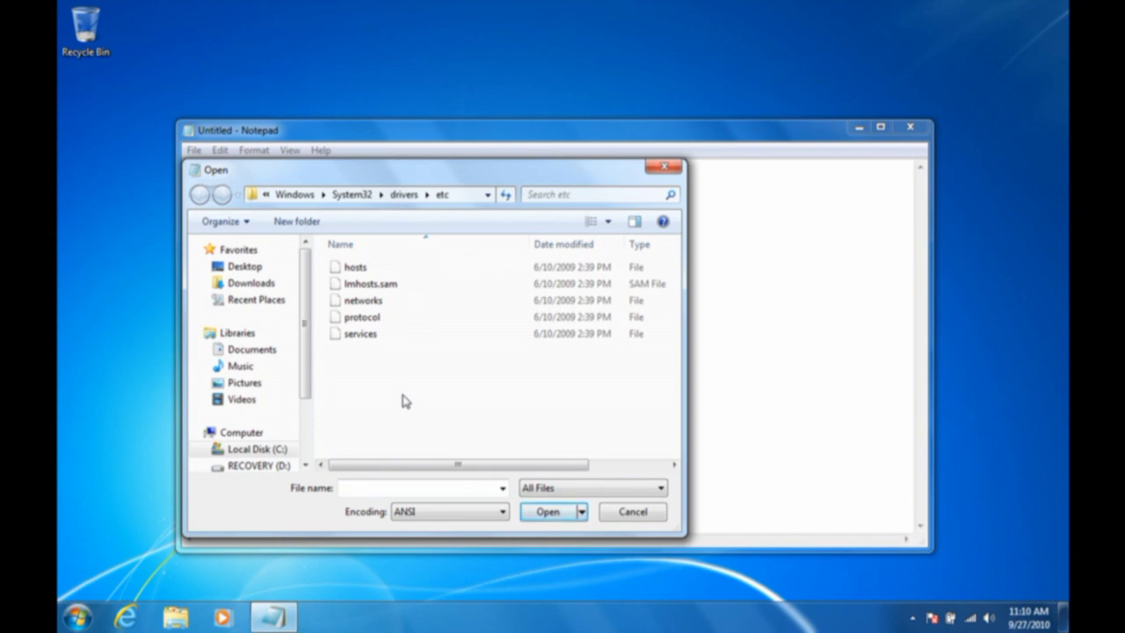
click(373, 290)
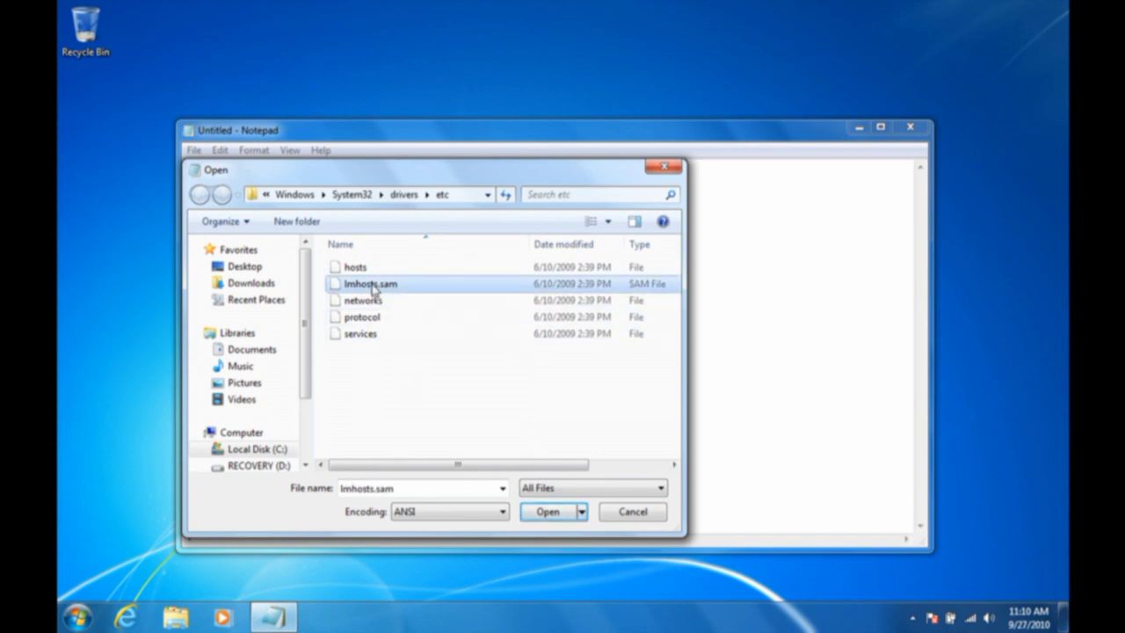
click(545, 511)
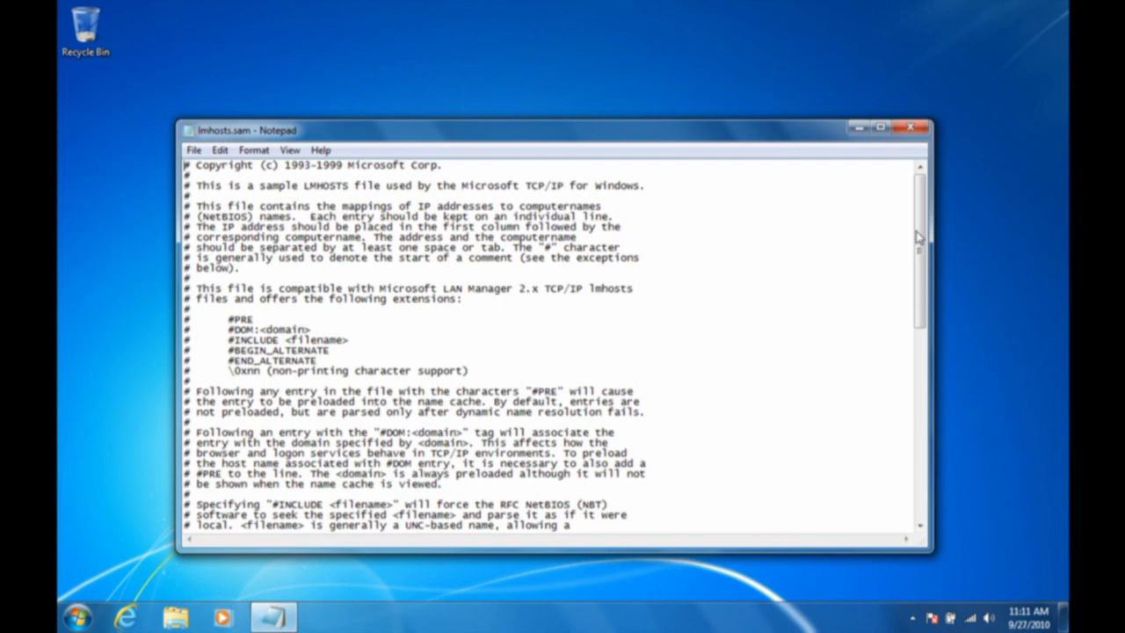
- Add an uncommented line below the localsrv example that maps 192.168.1.100 to the computer's name
drag(921, 236, 922, 423)
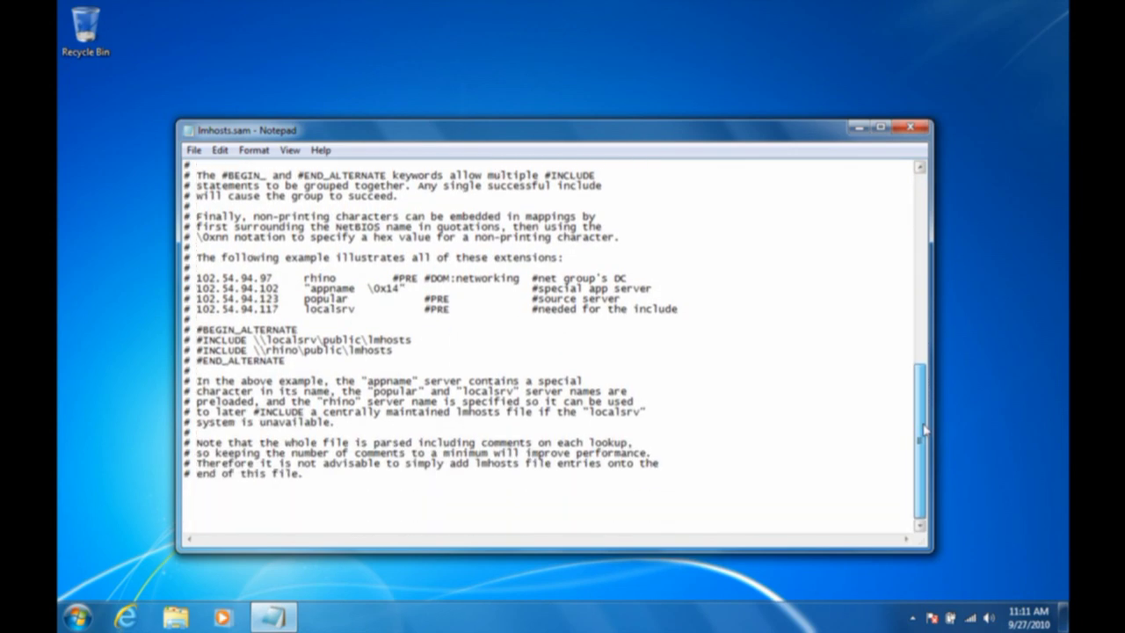
click(680, 309)
key(Return)
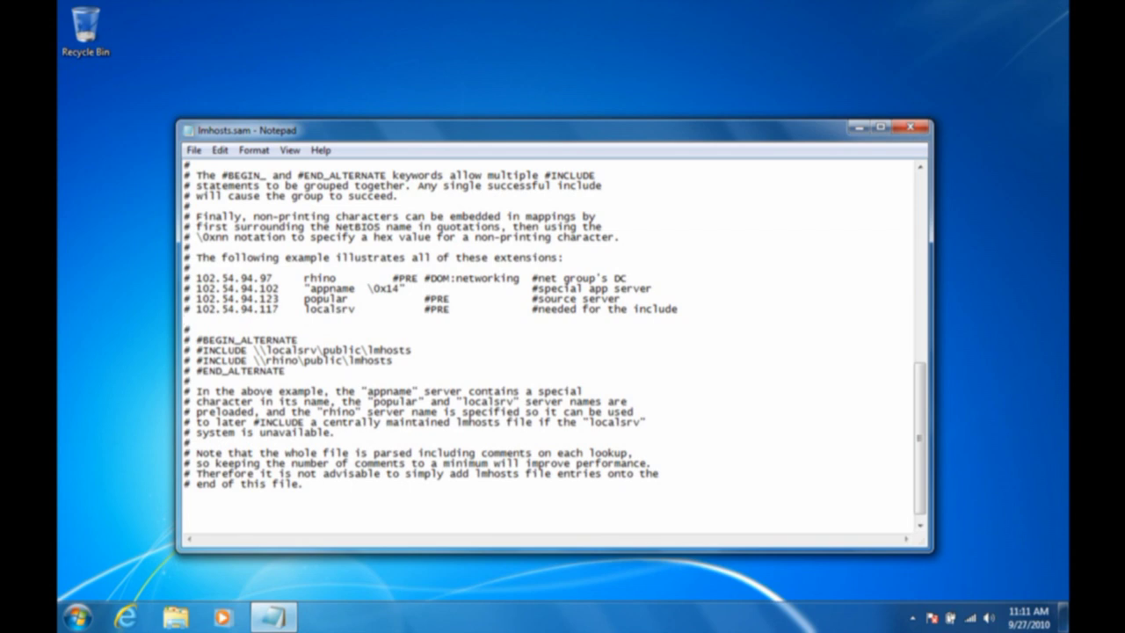
text(192.168.1.100  jake)
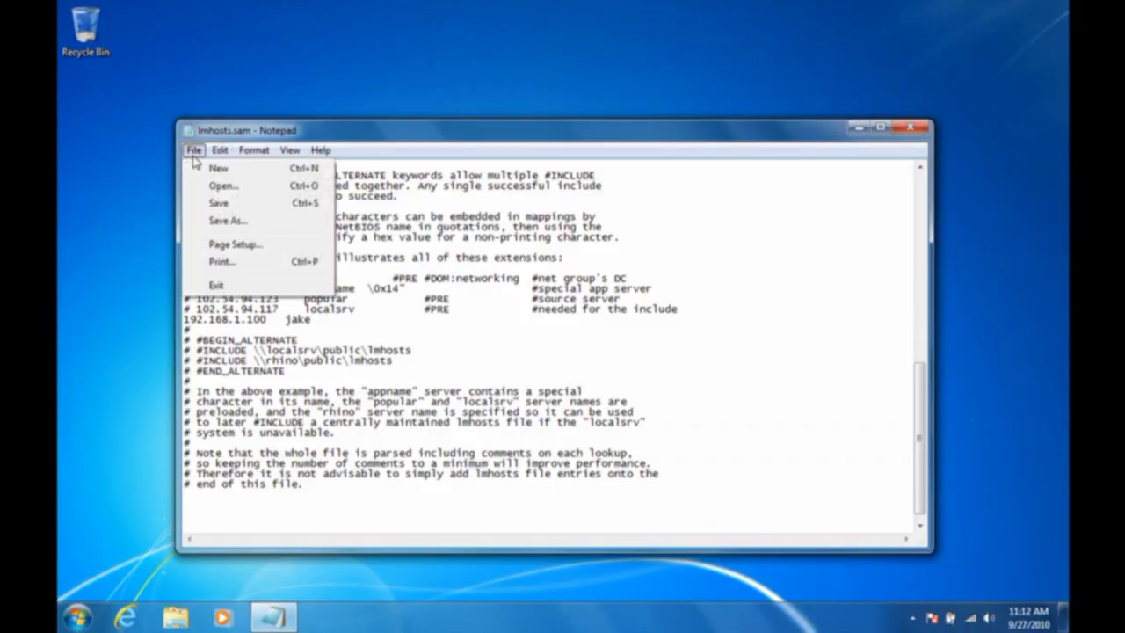
- Save the edited file as a copy named lmhosts in the etc folder, dropping the .sam extension
click(206, 222)
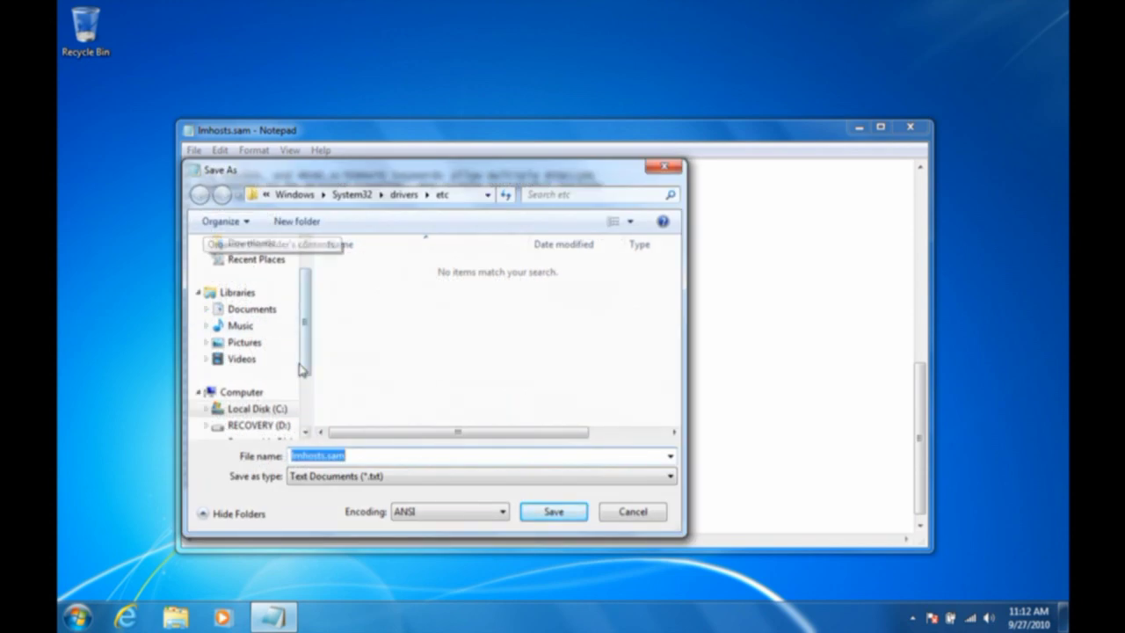
click(352, 456)
key(BackSpace)
key(BackSpace)
key(BackSpace)
key(BackSpace)
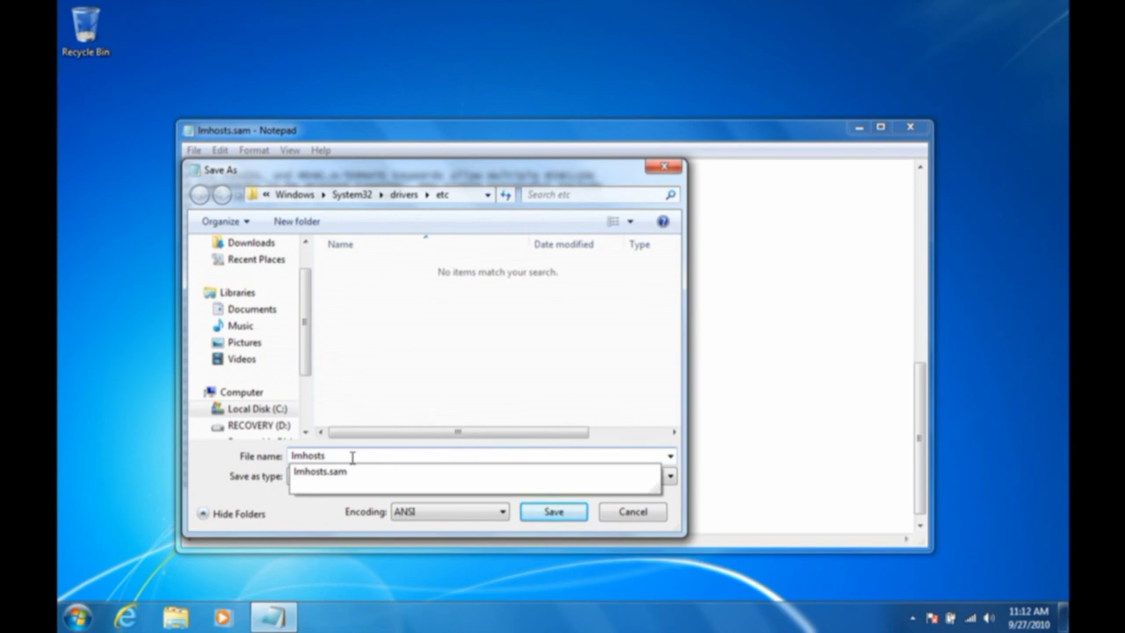
click(544, 510)
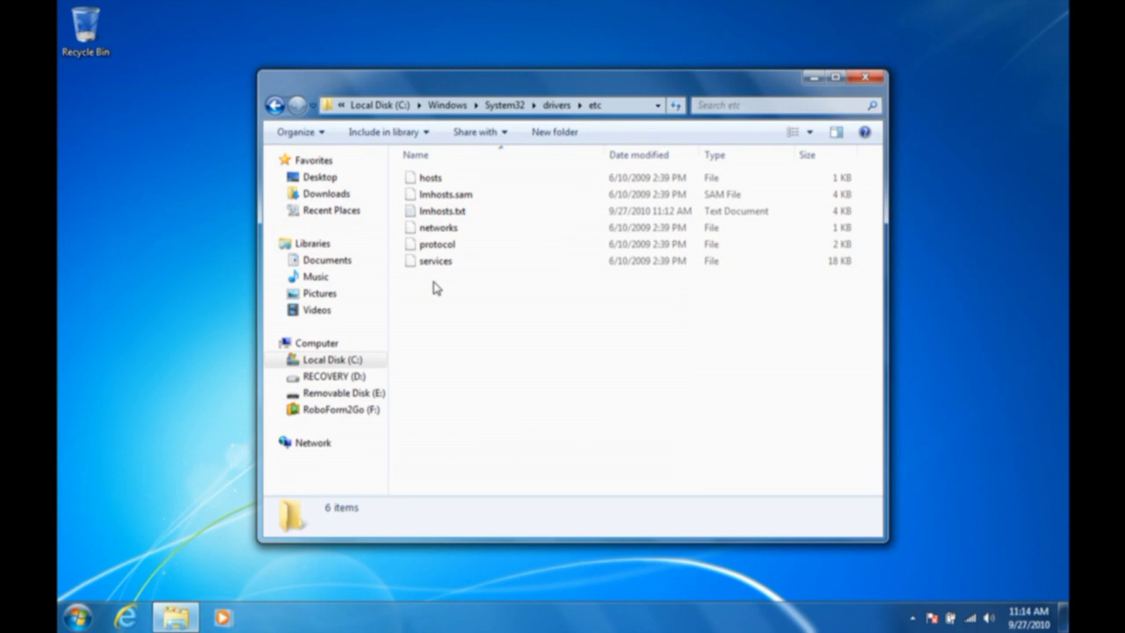
- Rename lmhosts.txt in the etc folder to lmhosts without an extension and accept the extension change
click(437, 215)
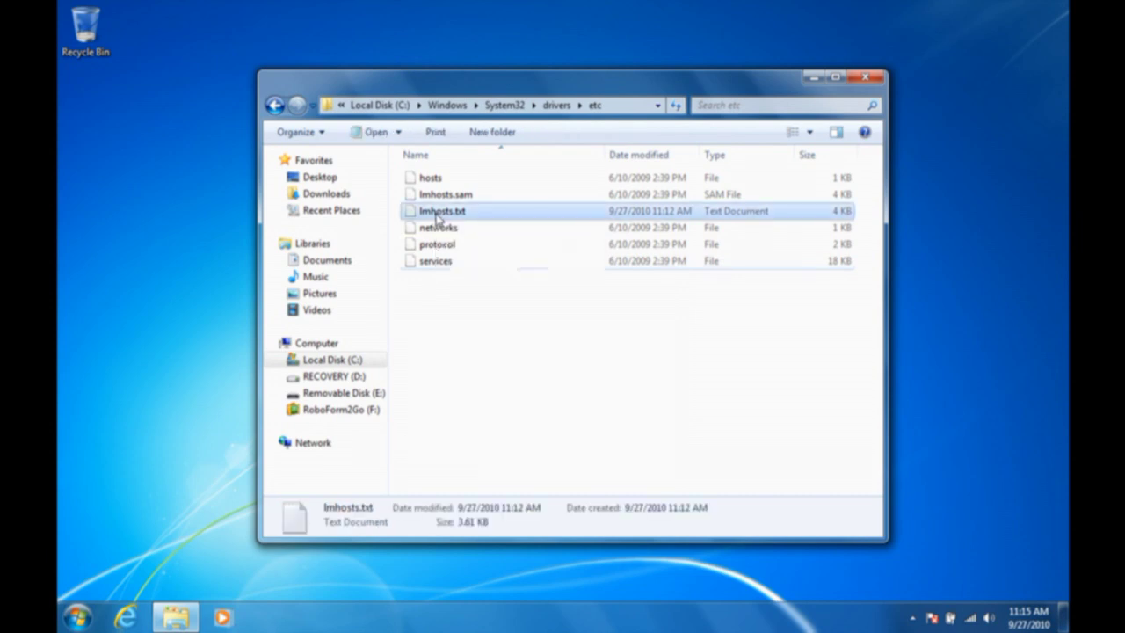
right_click(437, 218)
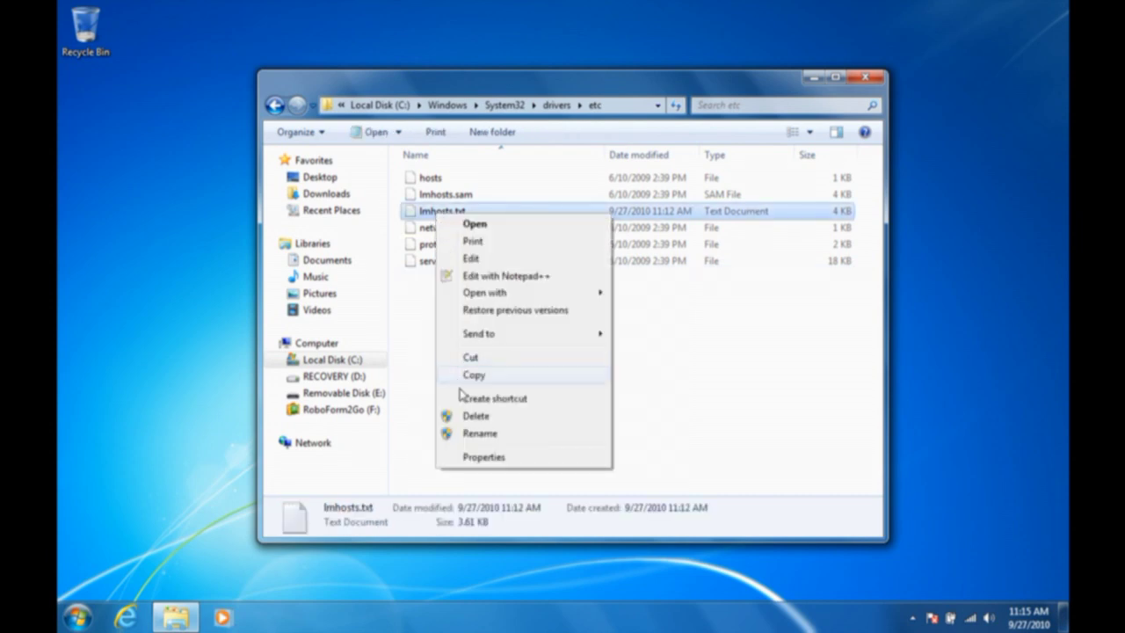
click(479, 433)
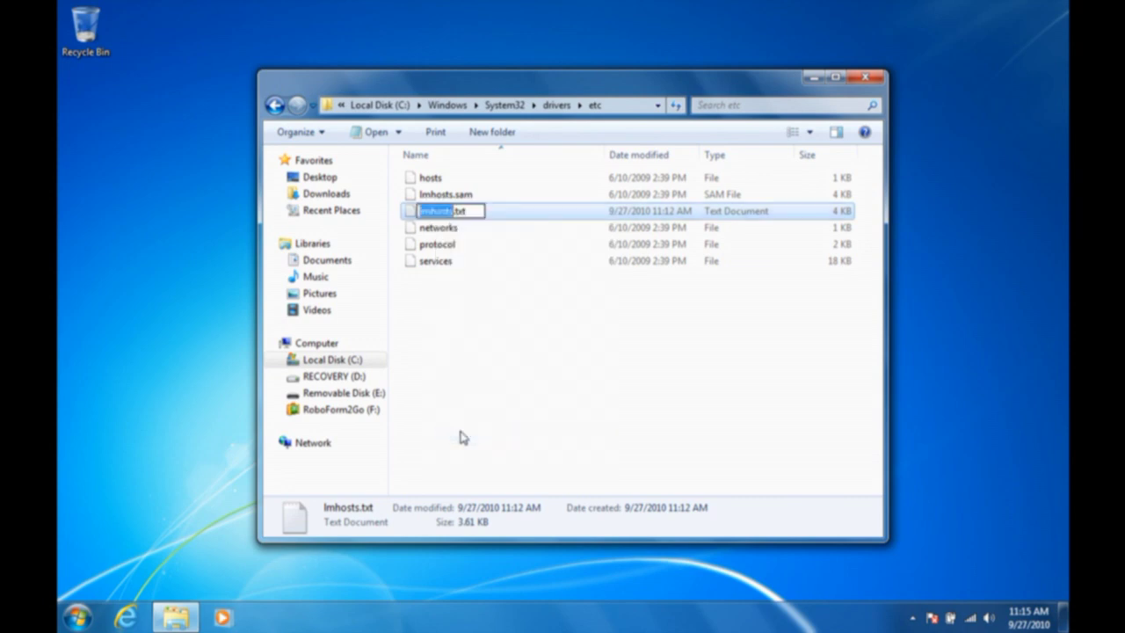
key(End)
key(BackSpace)
key(BackSpace)
key(BackSpace)
key(BackSpace)
key(Return)
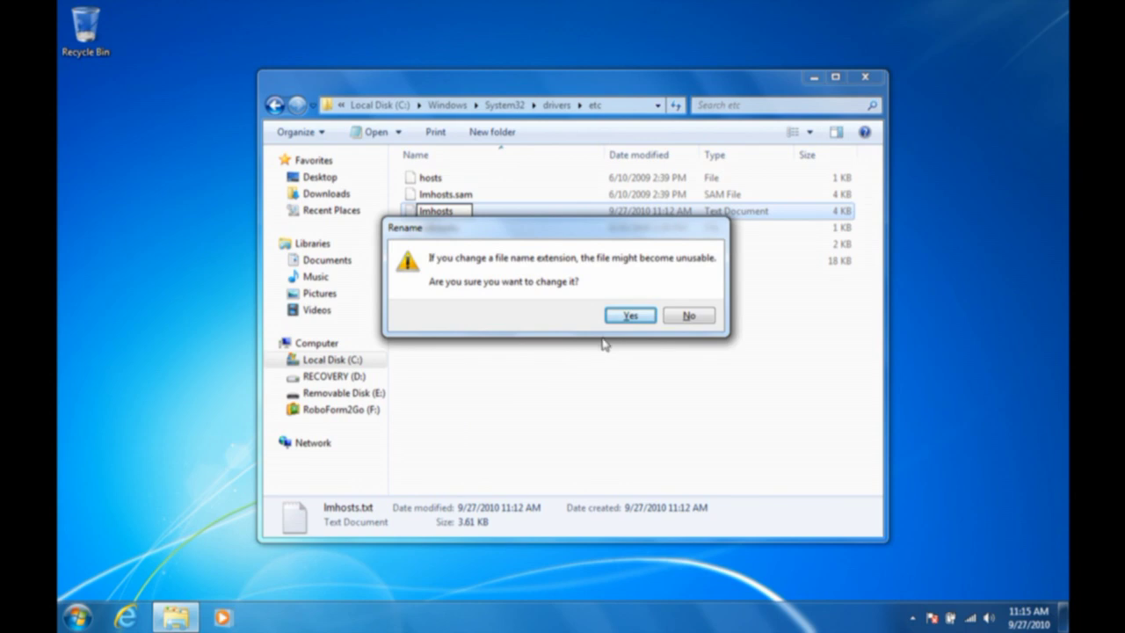
click(620, 318)
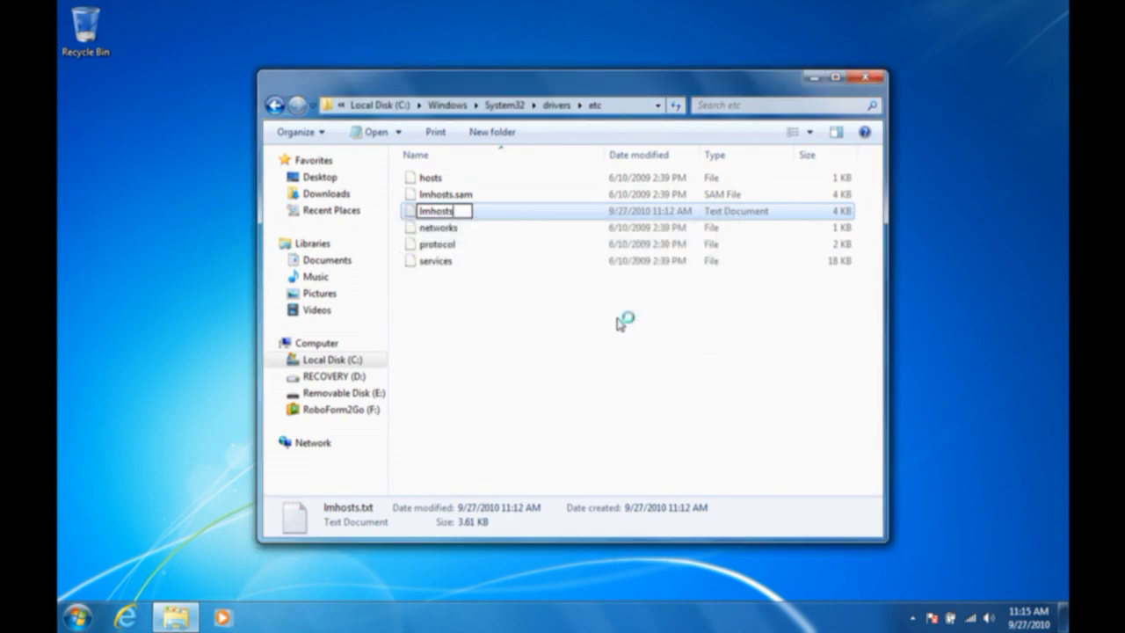